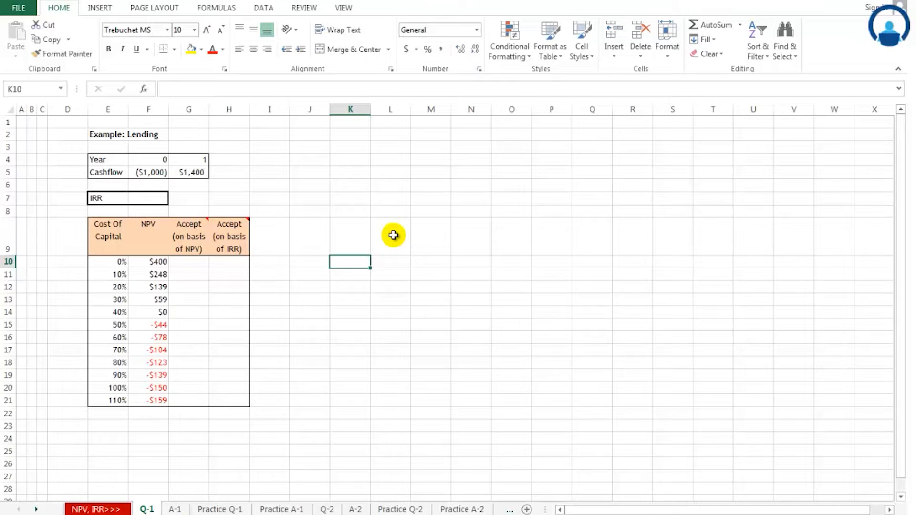
pyautogui.write('=i')
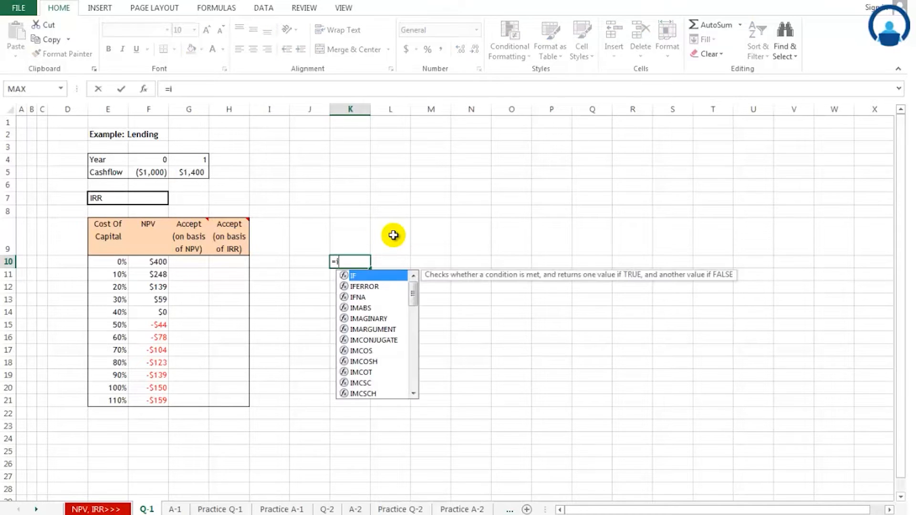
pyautogui.write('rr')
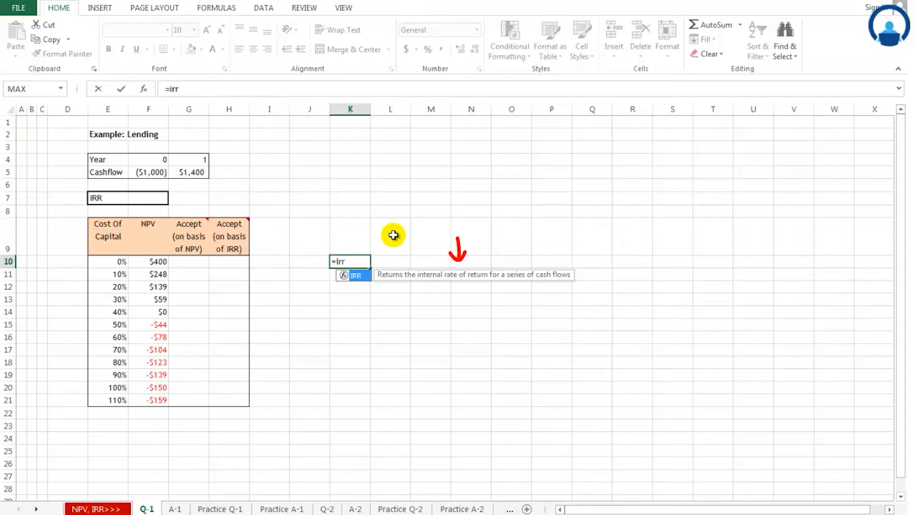
pyautogui.write('(')
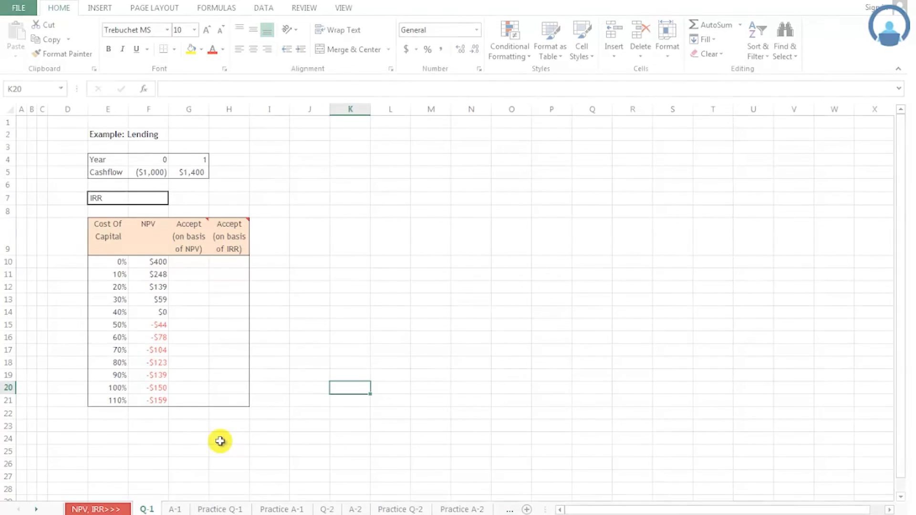
# Calculate the lending example's IRR in cell F7 with the formula =IRR(F5:G5), using the year 0 and year 1 cashflows.
pyautogui.click(156, 133)
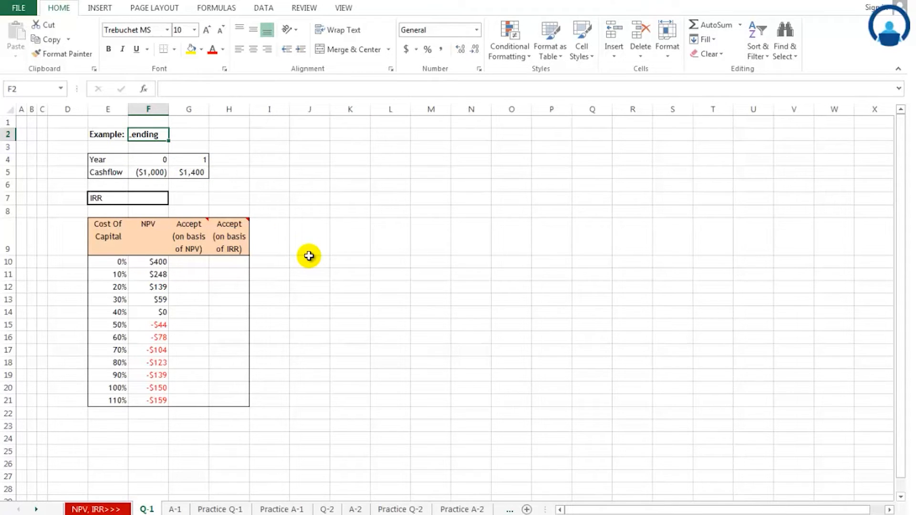
pyautogui.click(113, 177)
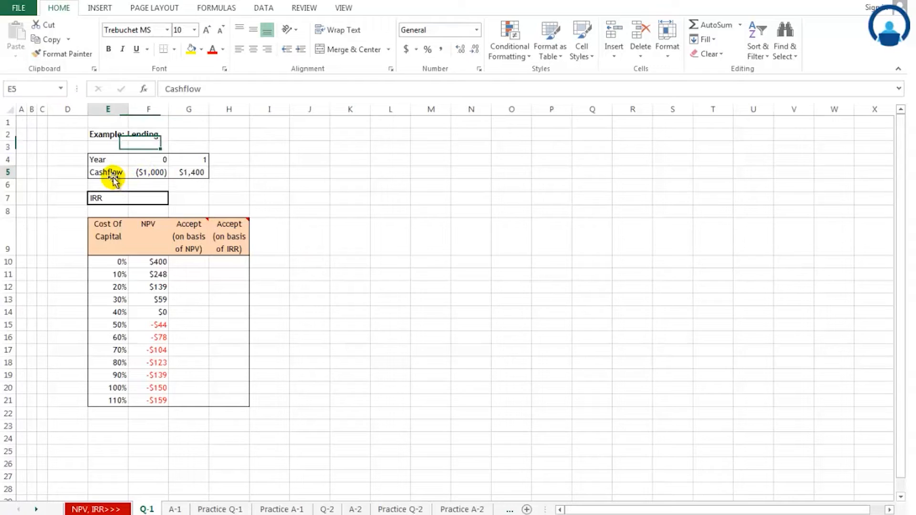
pyautogui.click(149, 173)
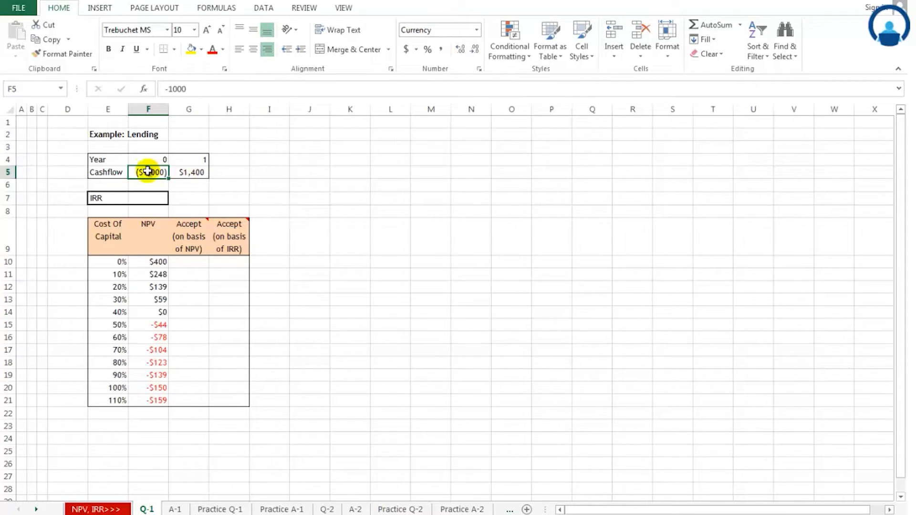
pyautogui.click(189, 171)
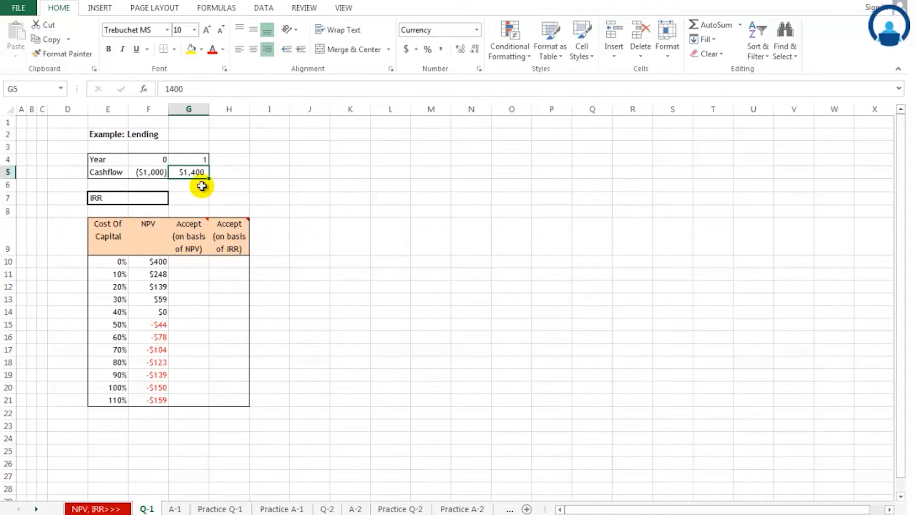
pyautogui.click(153, 197)
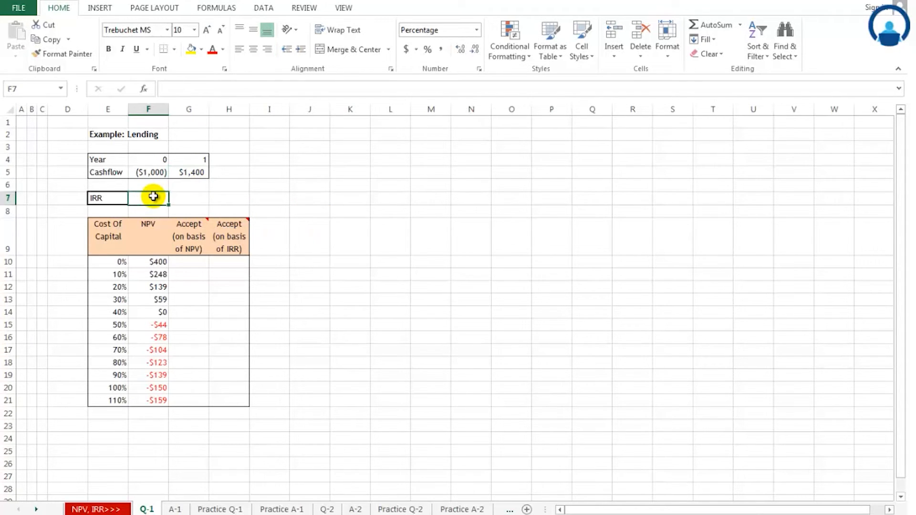
pyautogui.write('=')
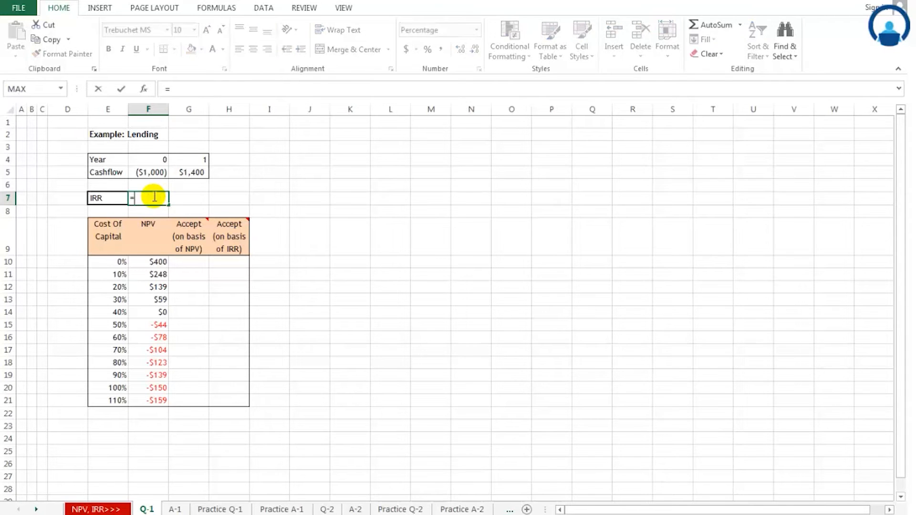
pyautogui.write('irr')
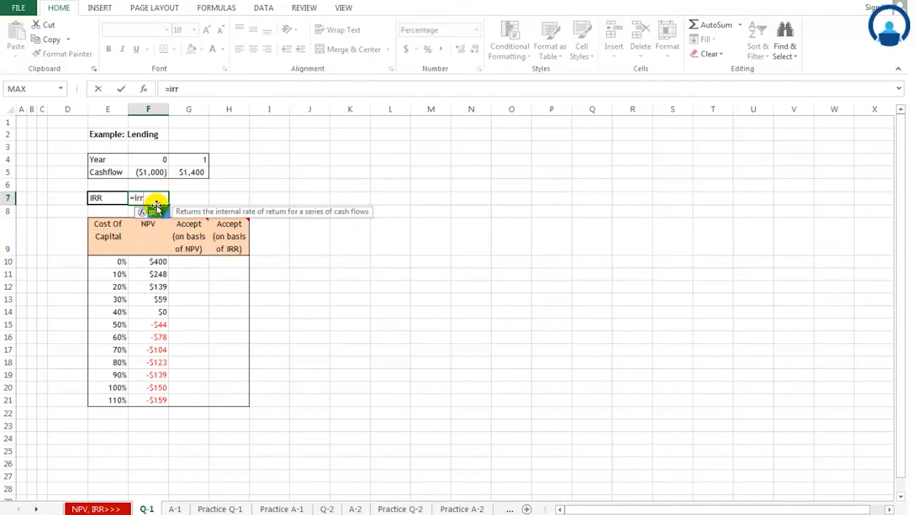
pyautogui.doubleClick(159, 212)
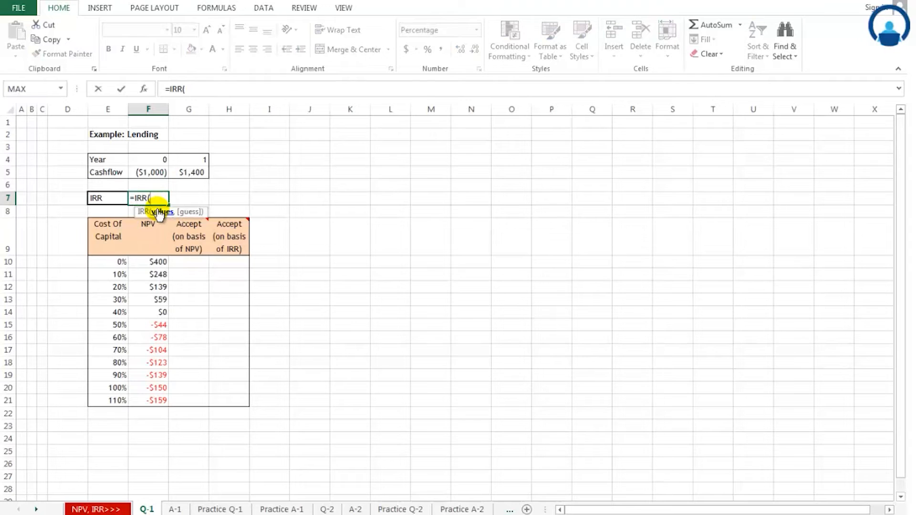
pyautogui.moveTo(145, 175); pyautogui.dragTo(194, 174)
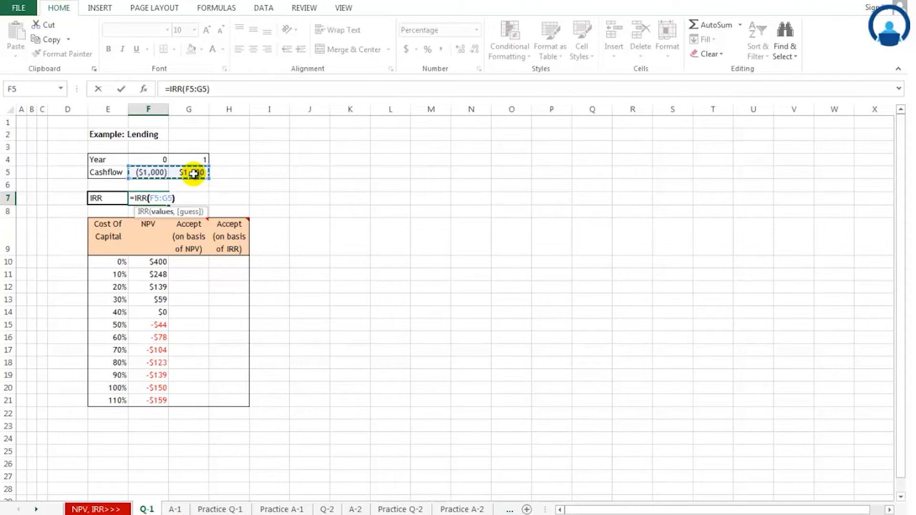
pyautogui.write(')')
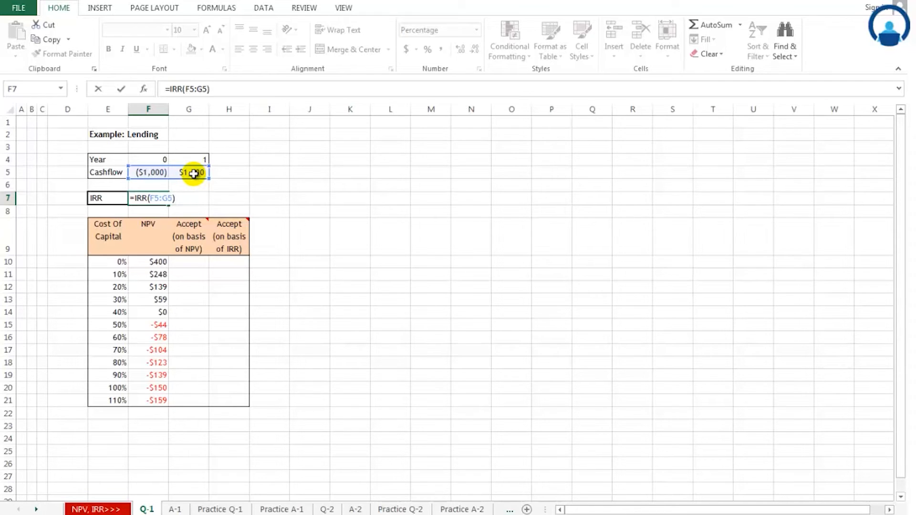
pyautogui.press('Return')
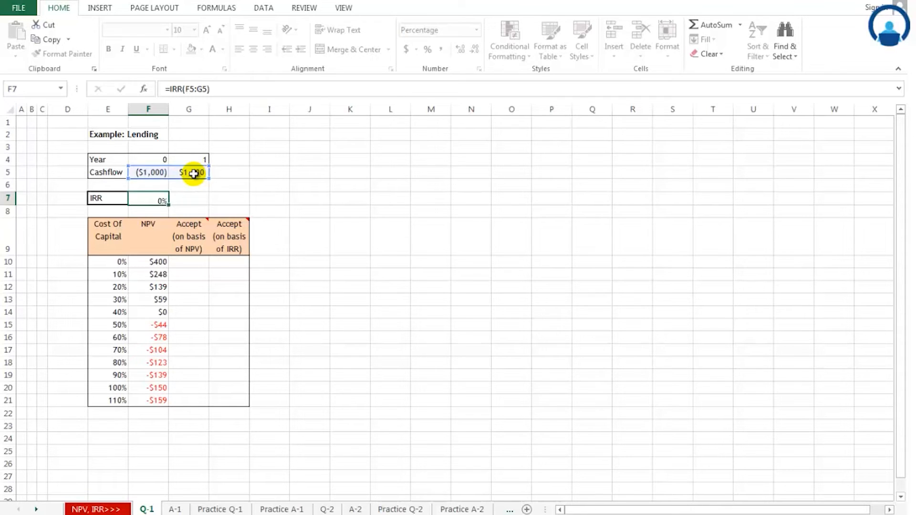
pyautogui.click(313, 235)
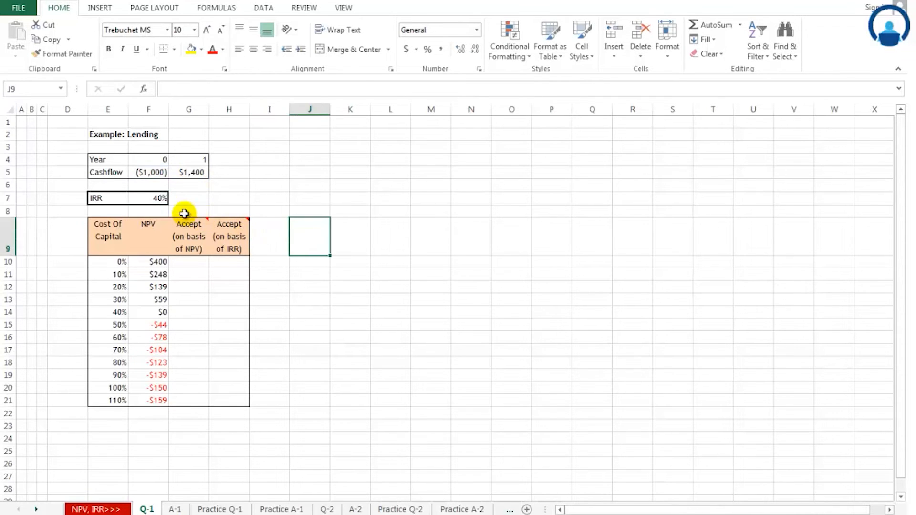
# Examine the NPV-based acceptance results and compare the IRR in F7 with the first cost of capital in E10.
pyautogui.click(155, 199)
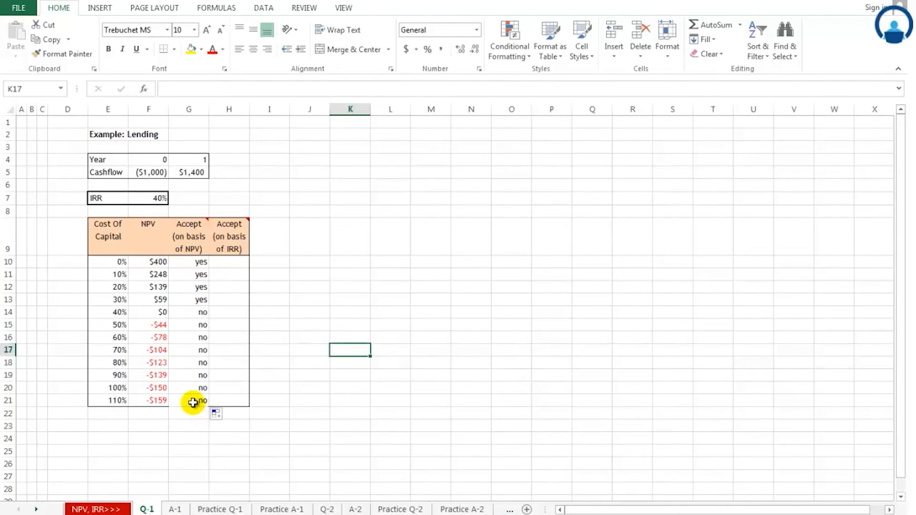
pyautogui.click(194, 401)
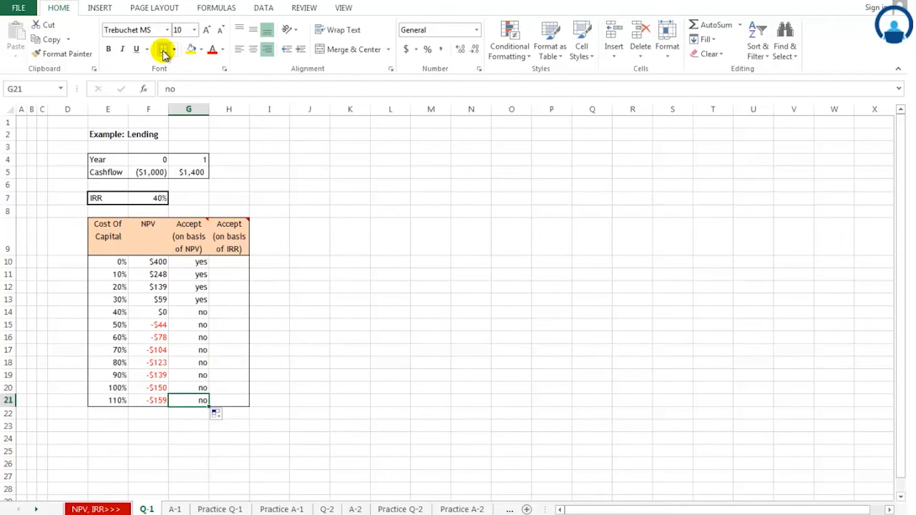
pyautogui.click(370, 339)
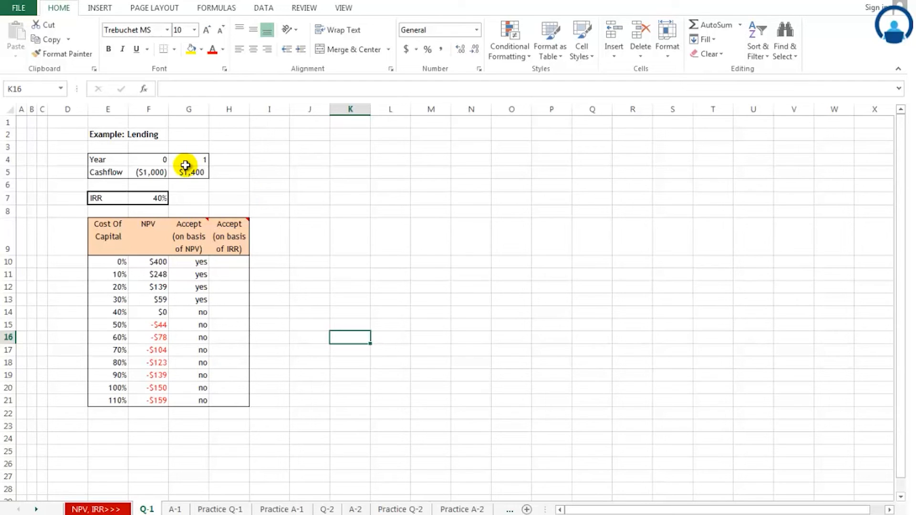
pyautogui.click(161, 198)
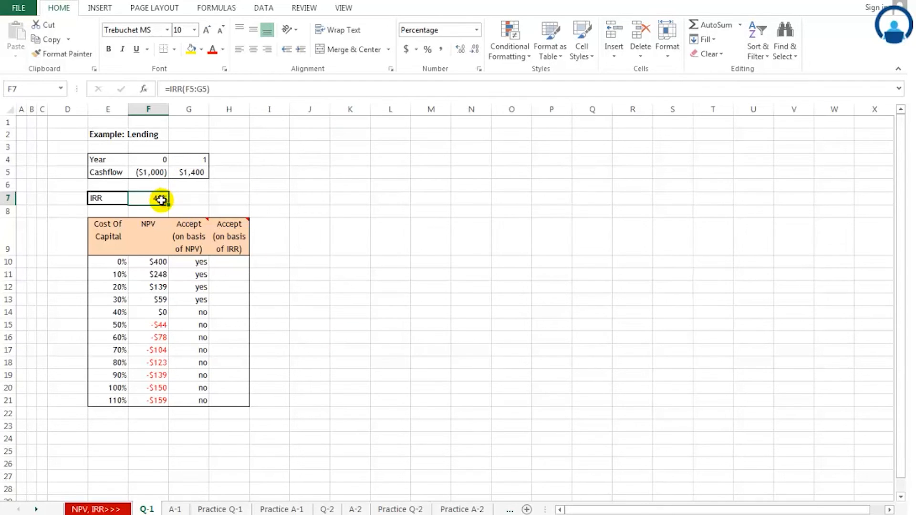
pyautogui.click(114, 262)
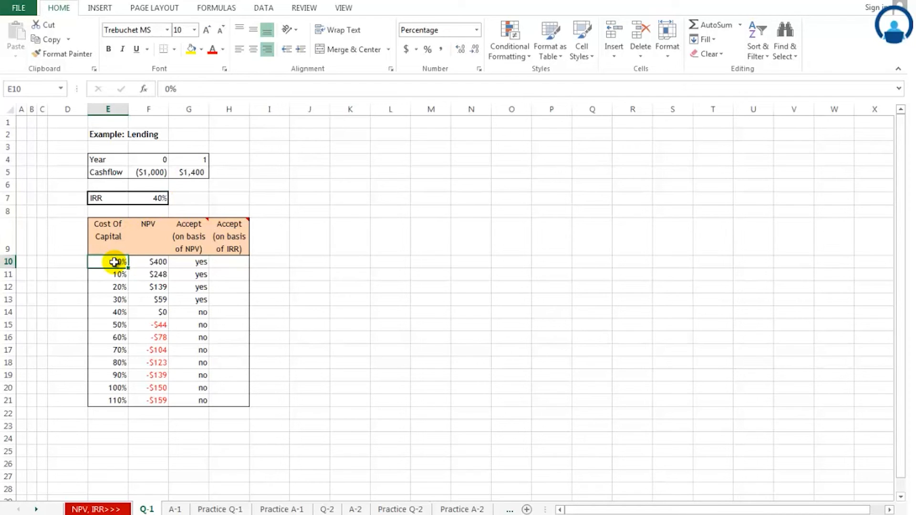
pyautogui.click(231, 260)
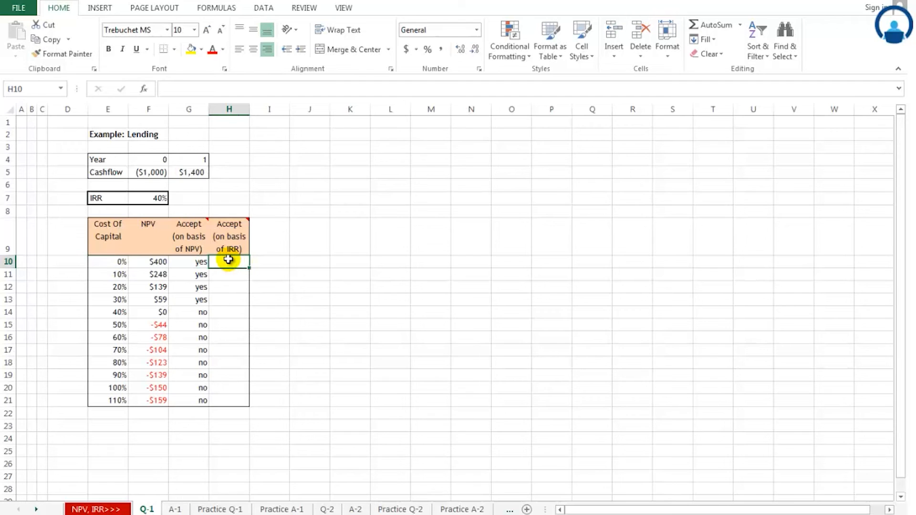
pyautogui.click(155, 199)
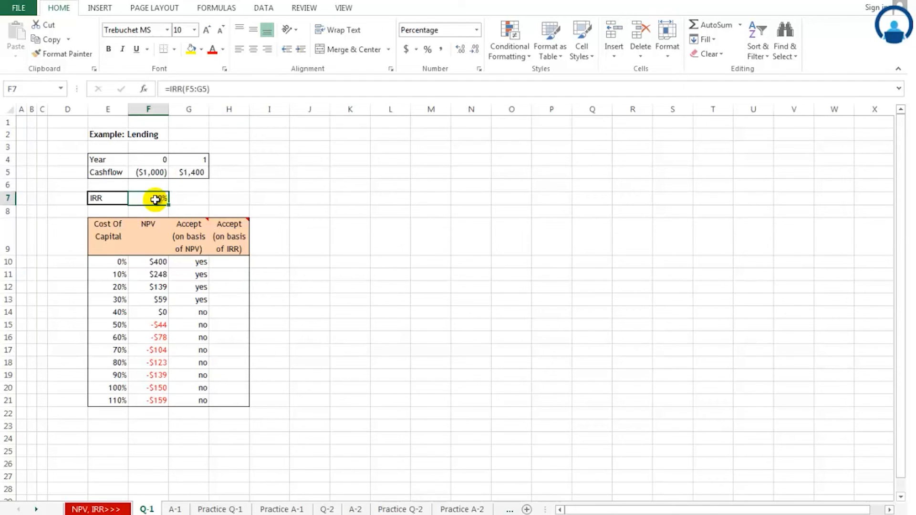
pyautogui.click(107, 260)
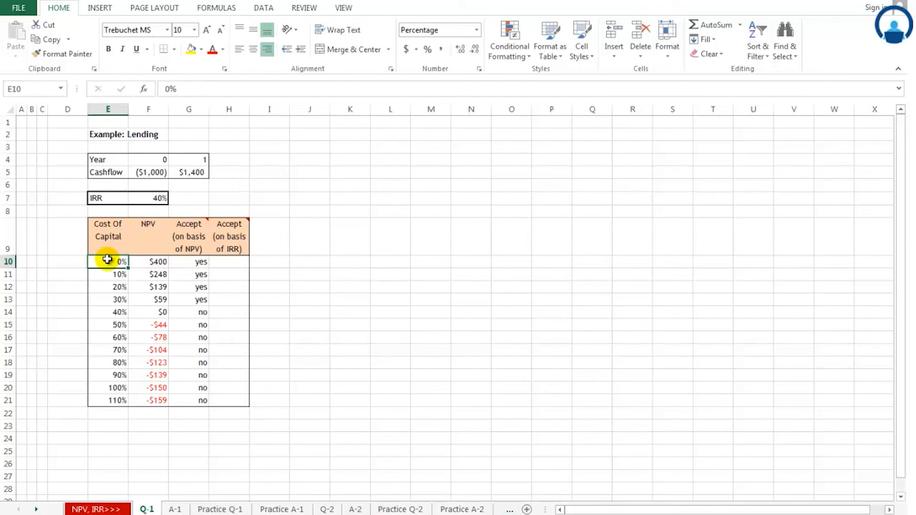
pyautogui.click(144, 199)
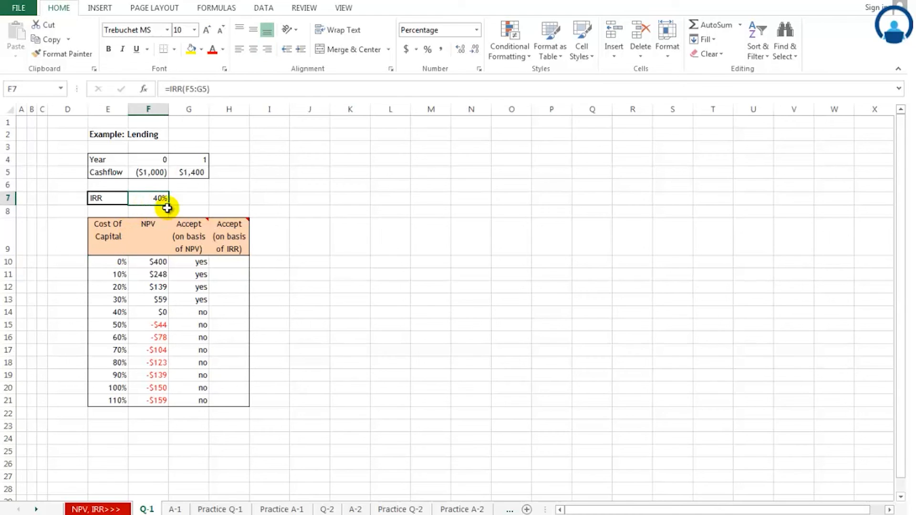
# Enter "yes" in H10 under Accept (on basis of IRR) and fill it down through H13.
pyautogui.click(236, 266)
pyautogui.write('y')
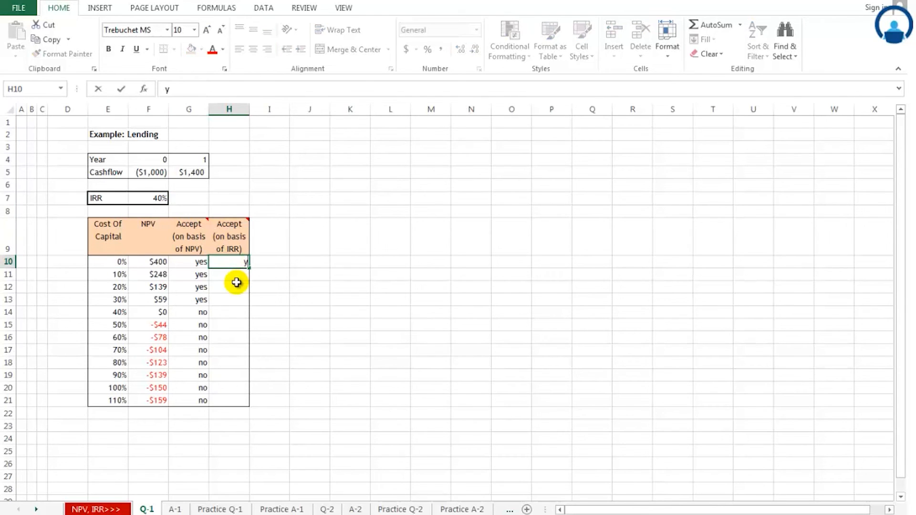
pyautogui.write('es')
pyautogui.press('Return')
pyautogui.click(236, 260)
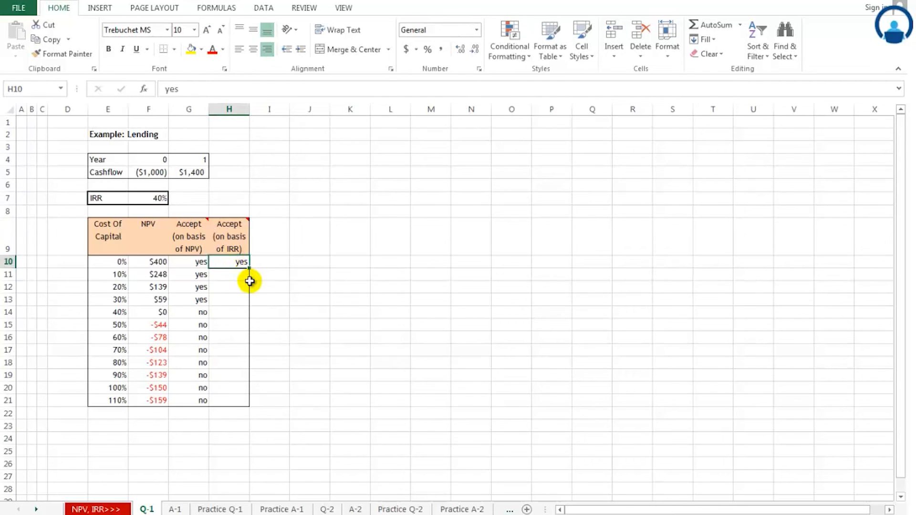
pyautogui.moveTo(249, 268); pyautogui.dragTo(246, 300)
# Enter "no" in H14 as the IRR-based decision for the 40% cost of capital.
pyautogui.click(225, 313)
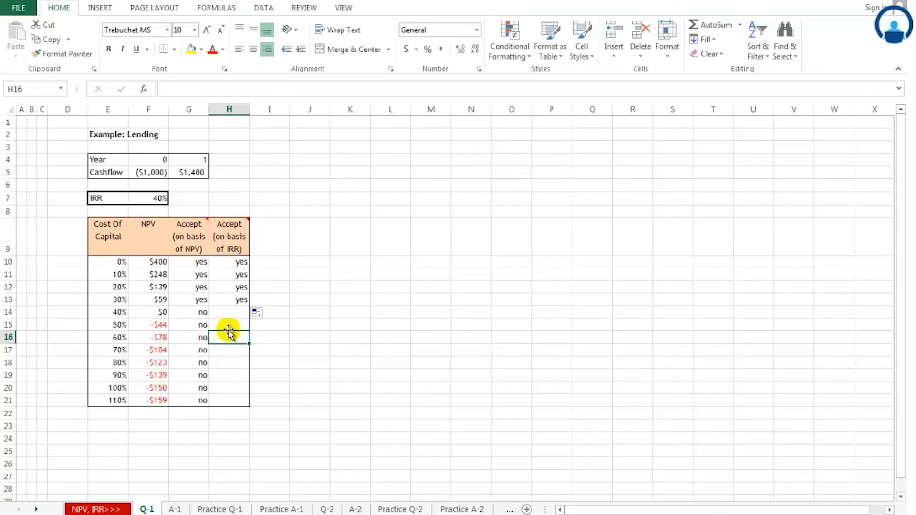
pyautogui.click(102, 313)
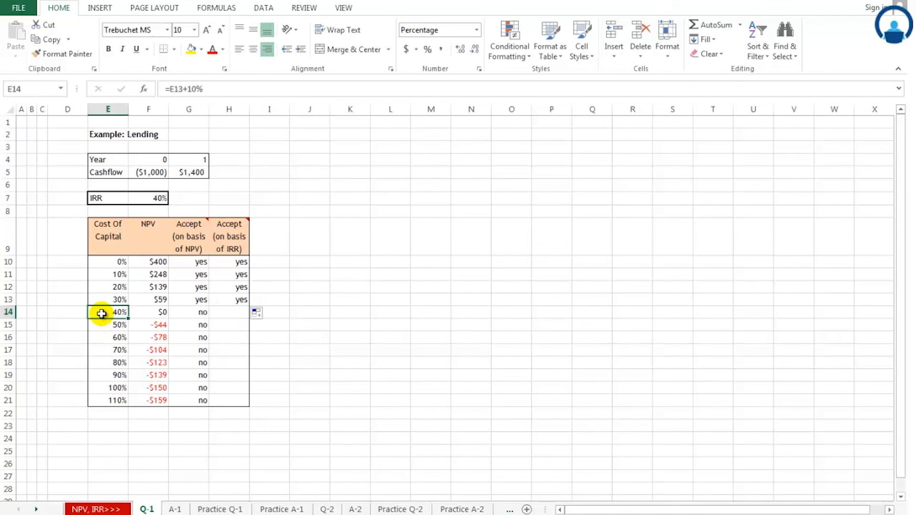
pyautogui.click(232, 313)
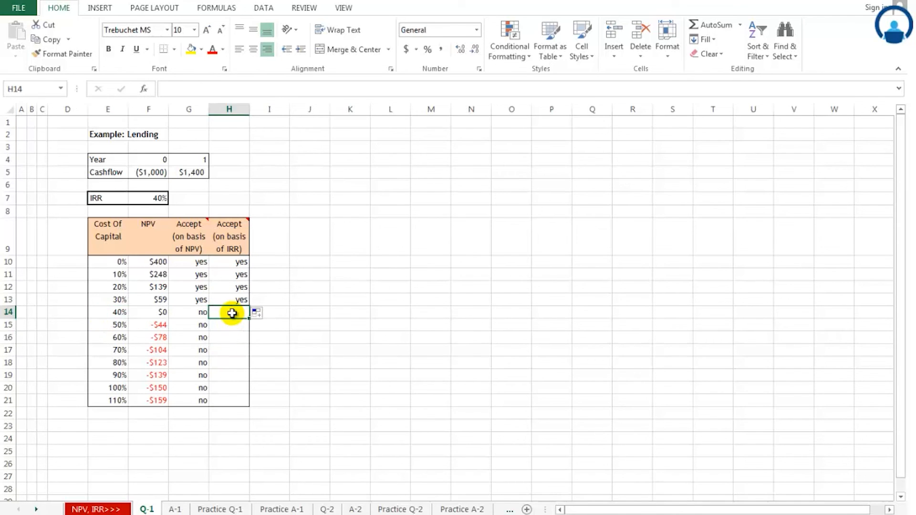
pyautogui.write('no')
pyautogui.press('Return')
pyautogui.press('Return')
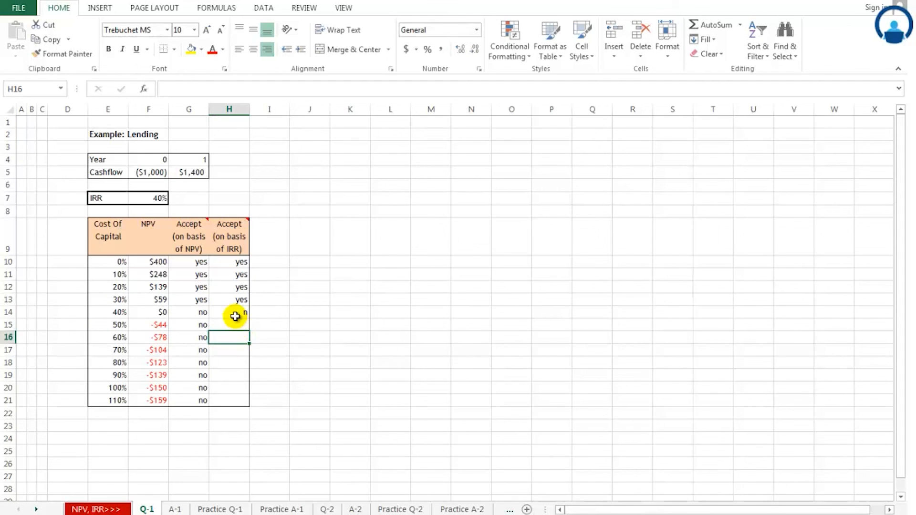
pyautogui.click(236, 316)
pyautogui.write('n')
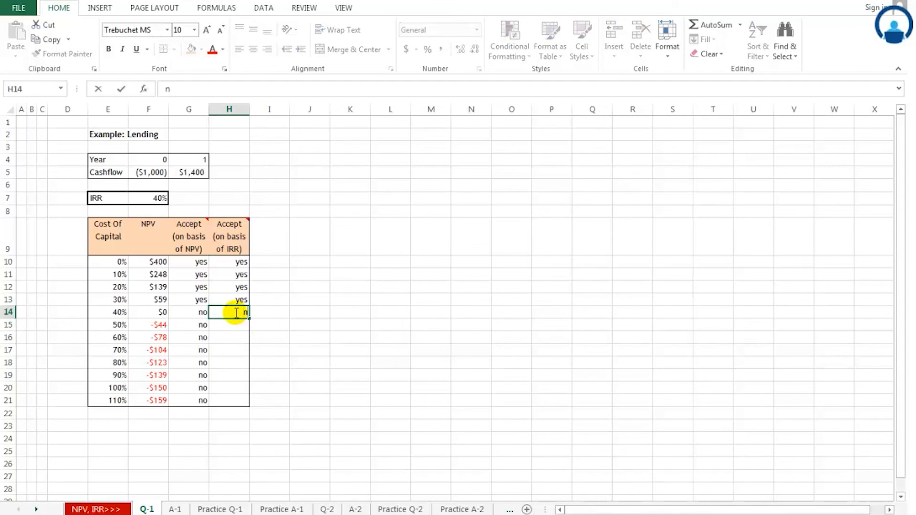
pyautogui.write('o')
pyautogui.press('Return')
pyautogui.click(237, 312)
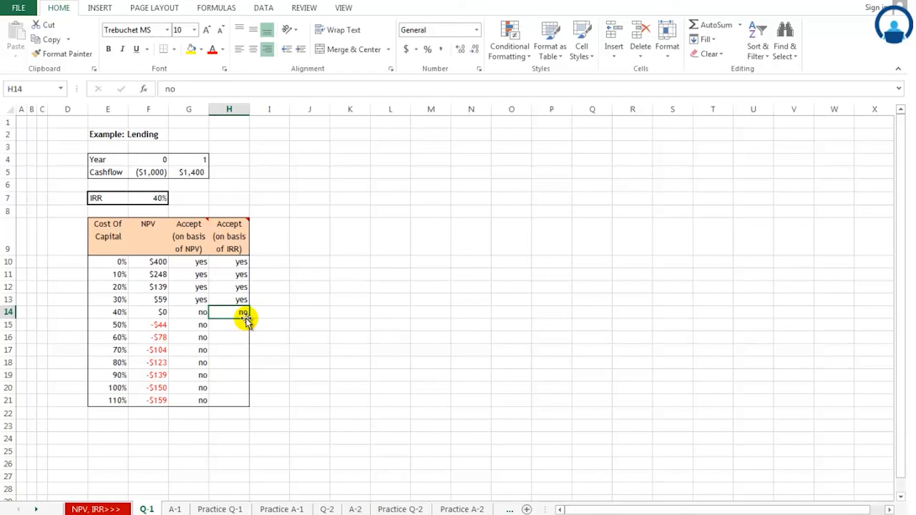
# Fill the "no" from H14 down through H21 for the remaining costs of capital.
pyautogui.click(113, 325)
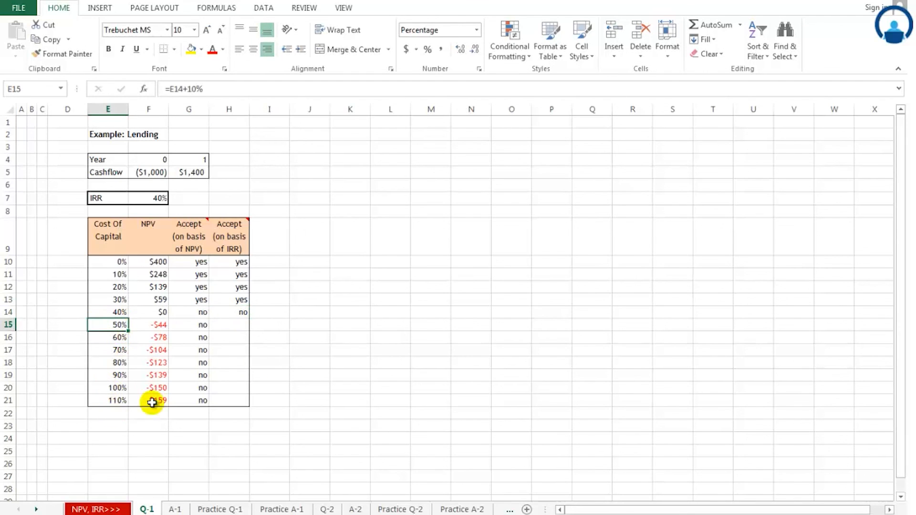
pyautogui.click(246, 312)
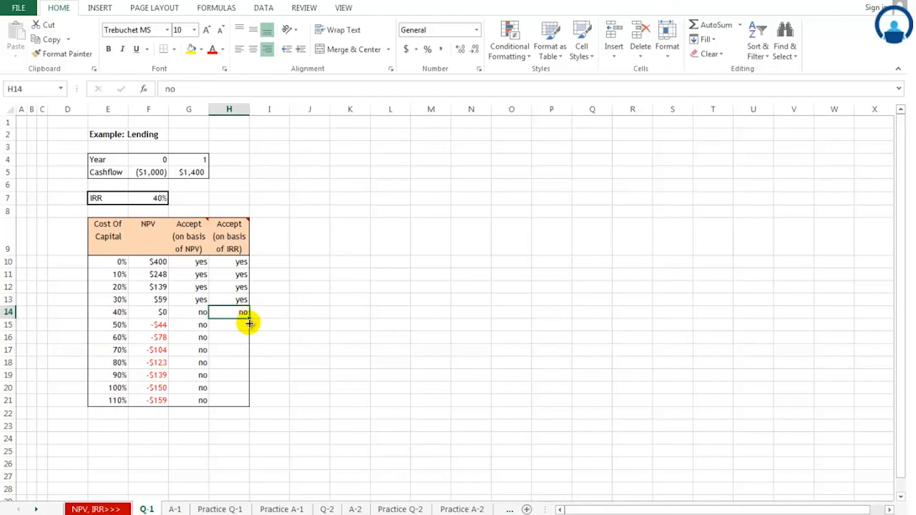
pyautogui.moveTo(248, 318); pyautogui.dragTo(242, 403)
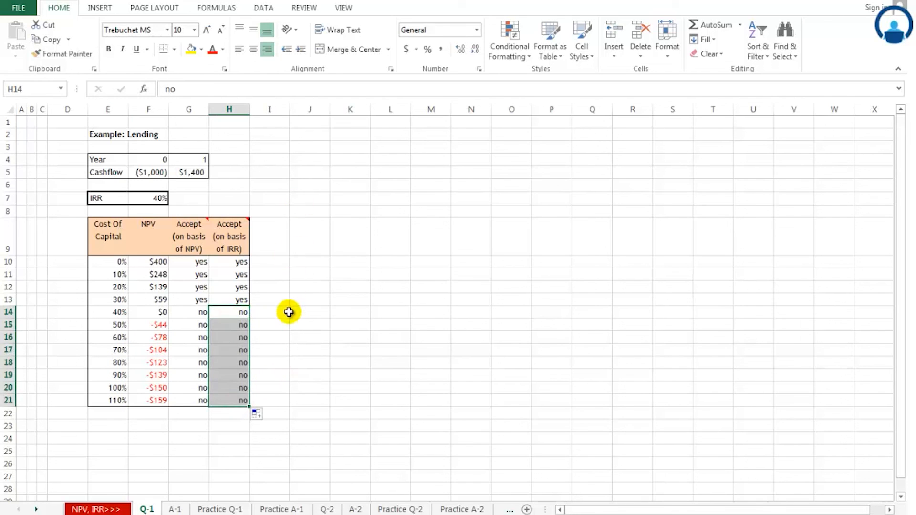
pyautogui.click(321, 263)
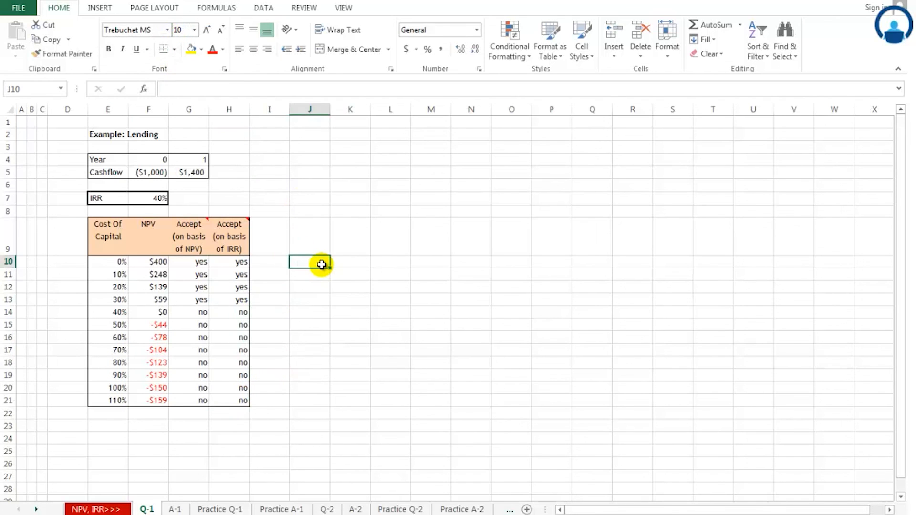